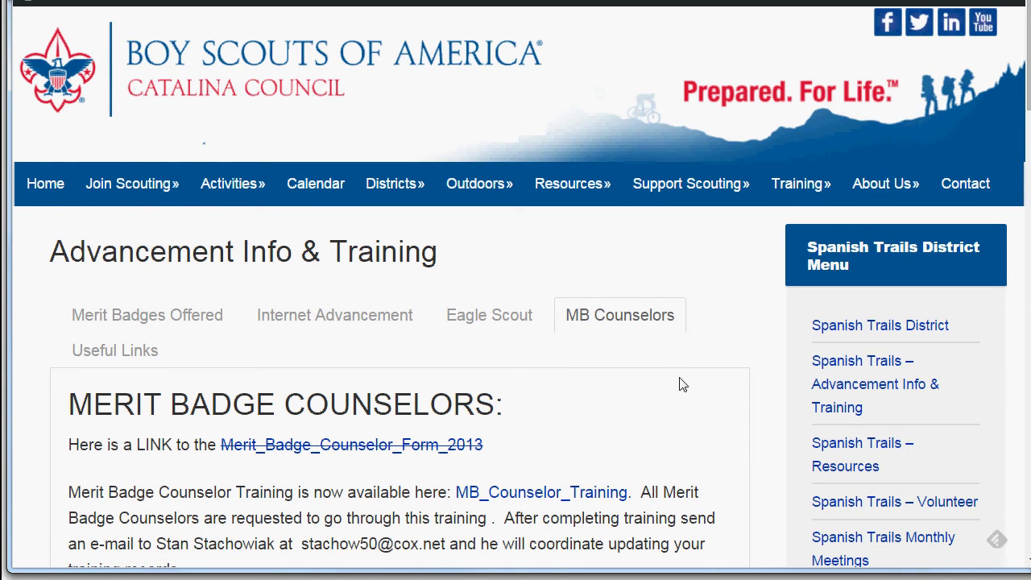
Try the Merit Badges Offered, Internet Advancement, Eagle Scout and MB Counselors tabs on the Advancement page
scroll(688, 385, down, 3)
scroll(689, 385, up, 1)
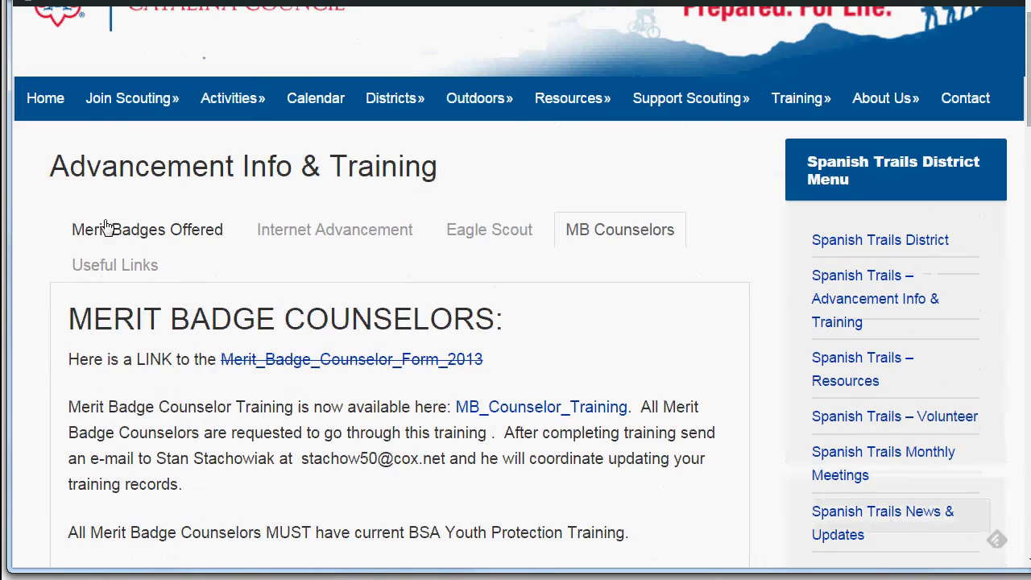
click(112, 229)
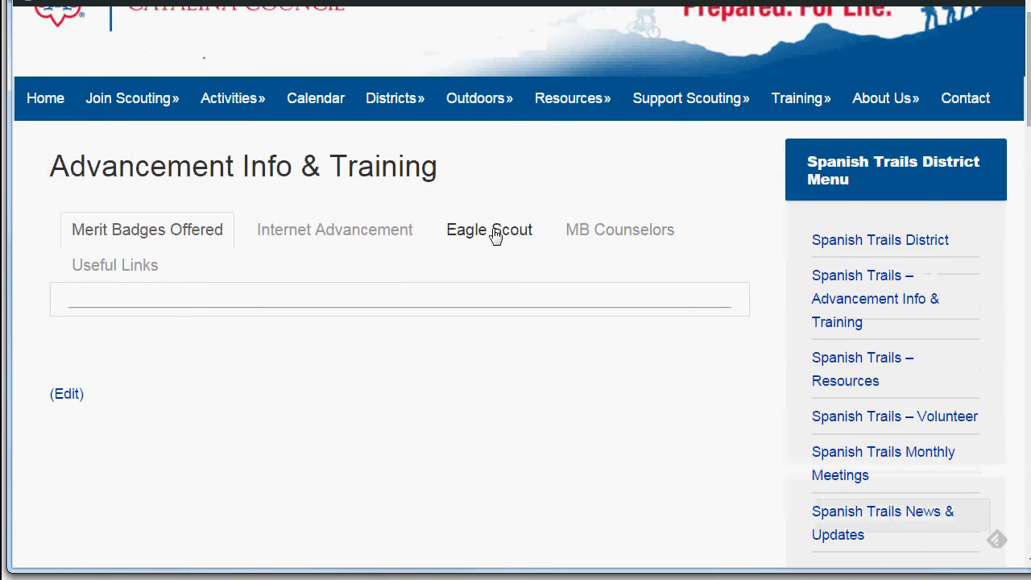
click(385, 231)
click(475, 232)
click(627, 234)
scroll(654, 353, down, 3)
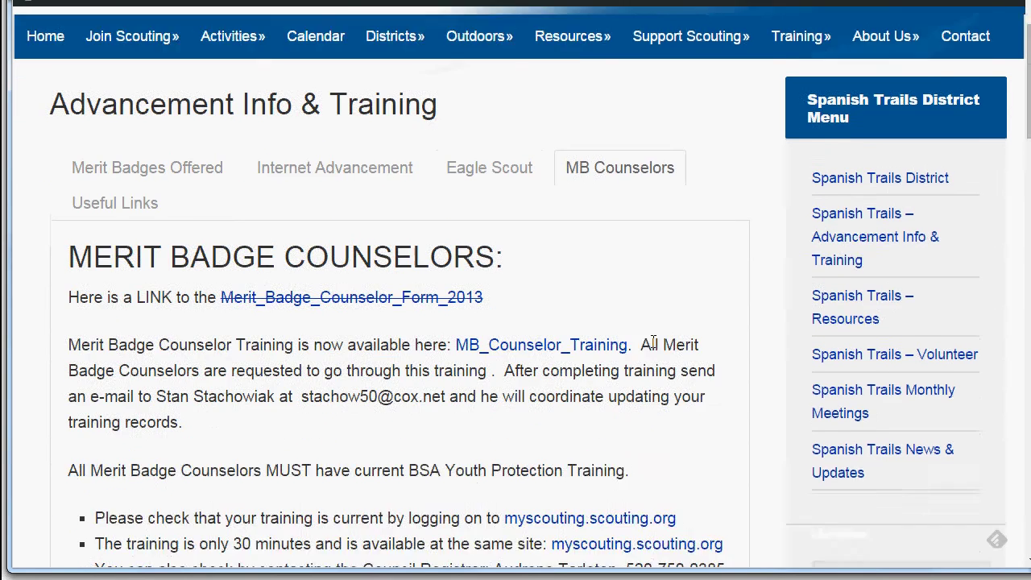
scroll(647, 334, up, 5)
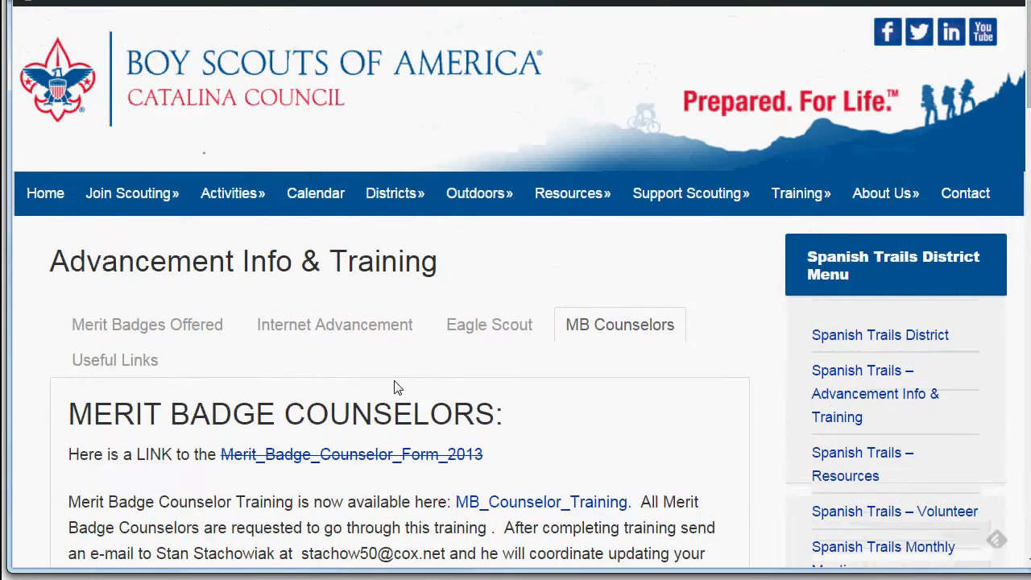
scroll(395, 386, down, 3)
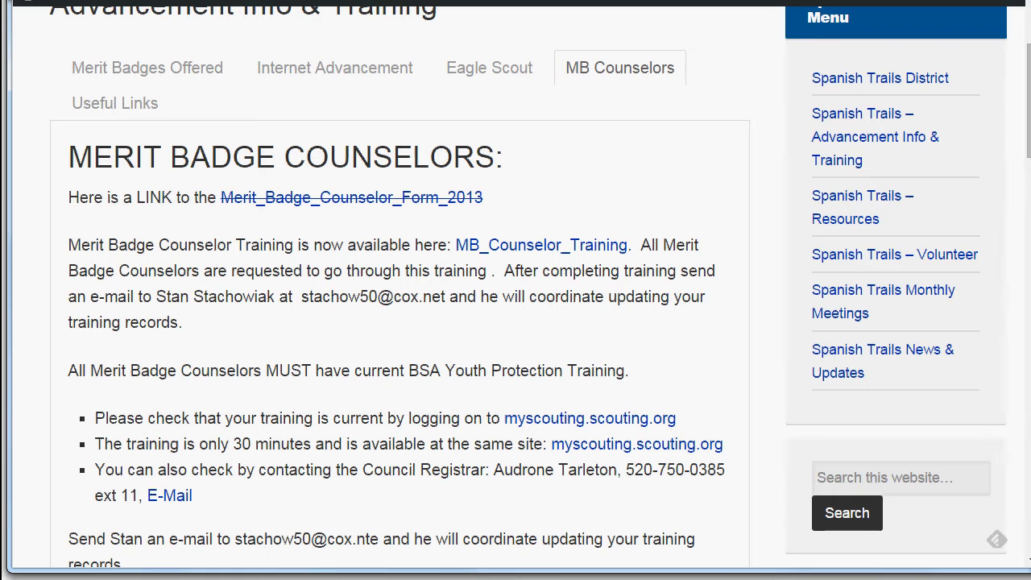
Narrow the browser to phone width and expand the Merit Badges Offered, Internet Advancement and Eagle Scout sections
drag(1029, 577, 430, 562)
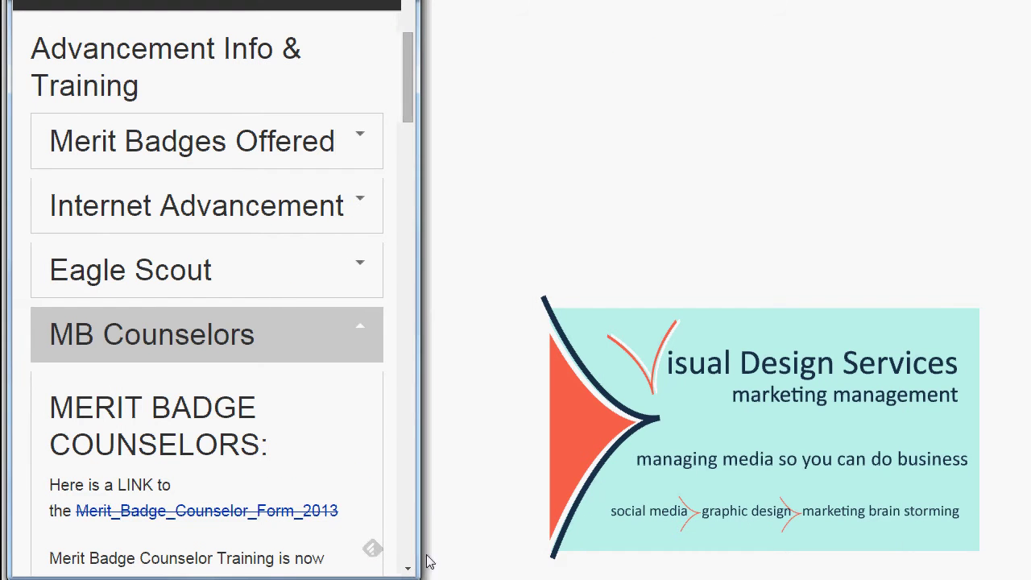
click(179, 153)
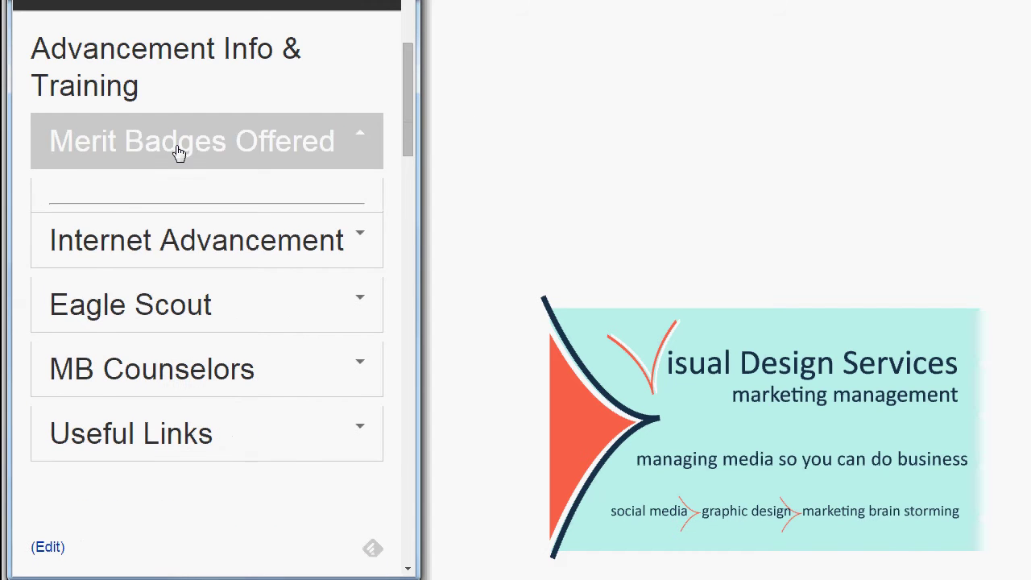
click(181, 231)
click(177, 293)
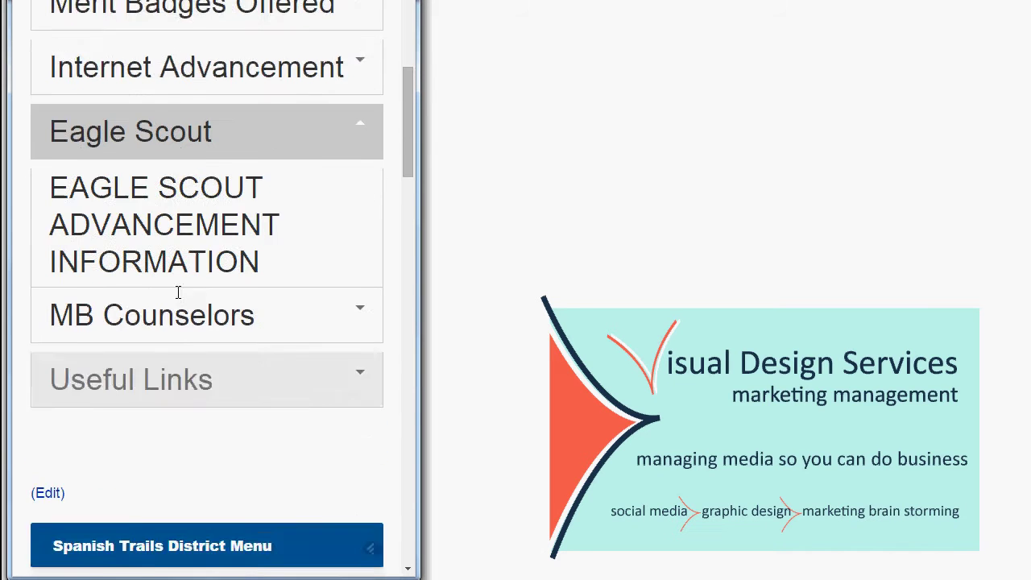
Collapse the Eagle Scout section and widen the browser back to full width
scroll(180, 362, down, 5)
scroll(181, 359, down, 8)
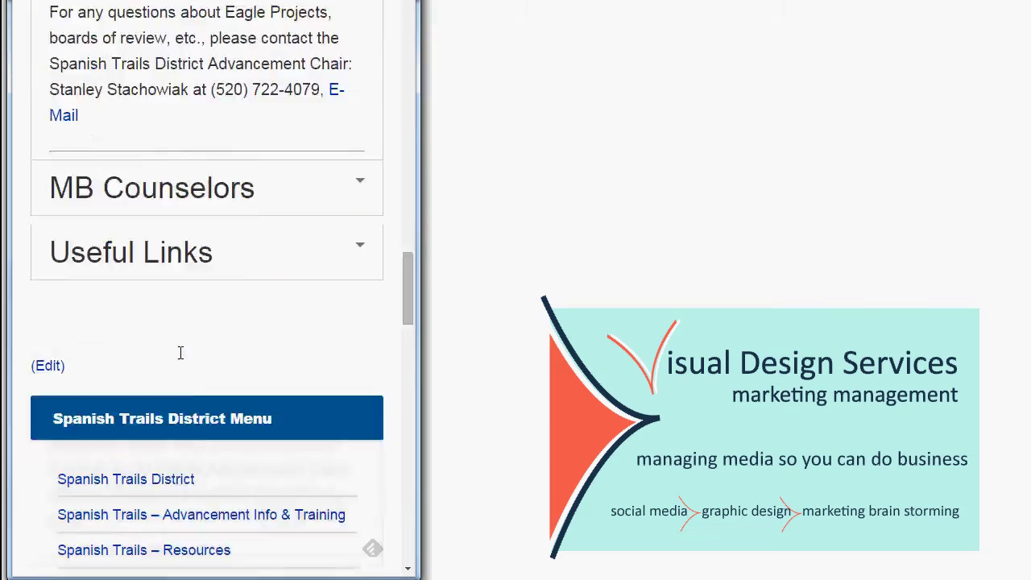
scroll(179, 352, up, 10)
scroll(181, 359, up, 7)
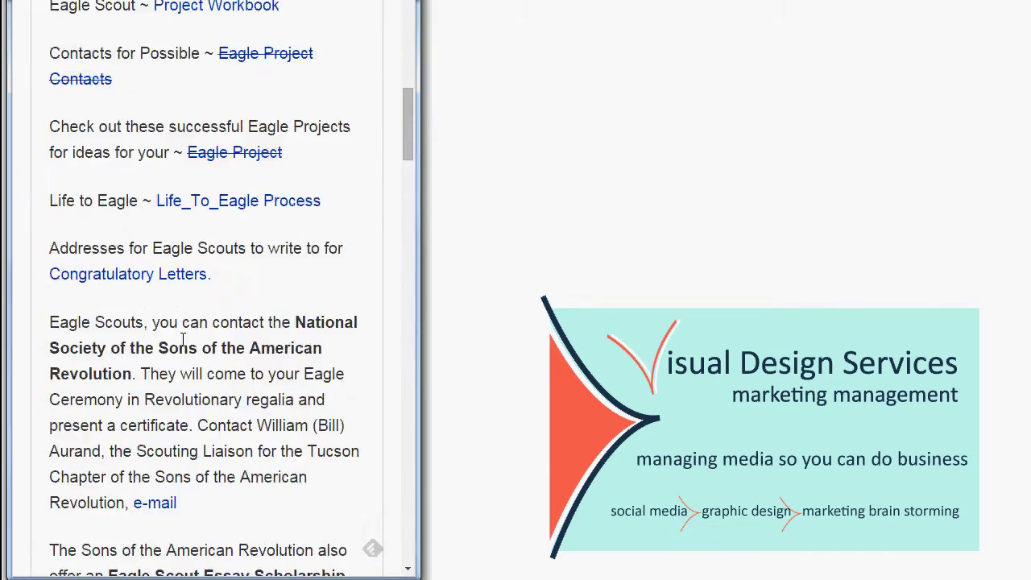
click(220, 91)
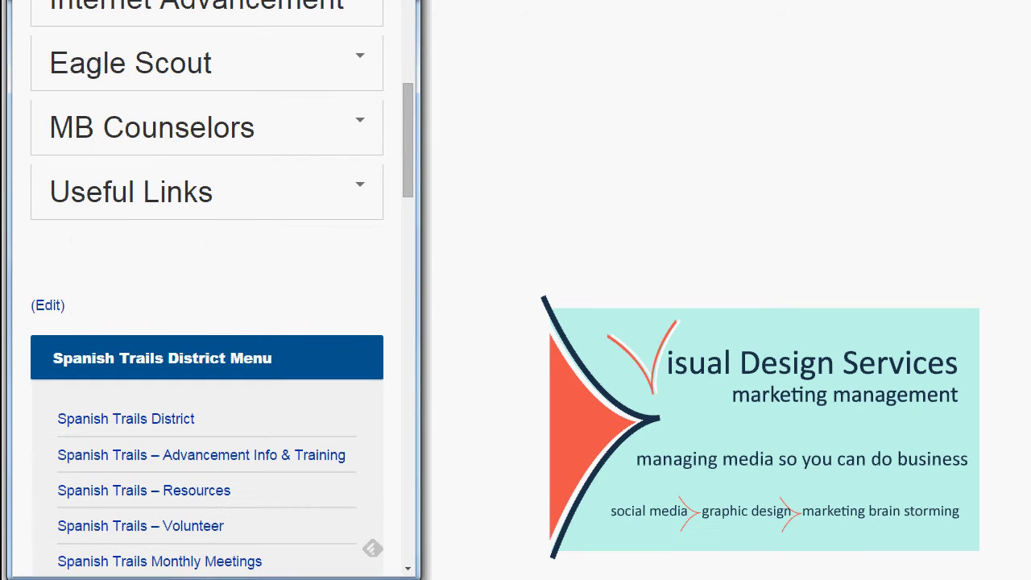
drag(412, 573, 1030, 573)
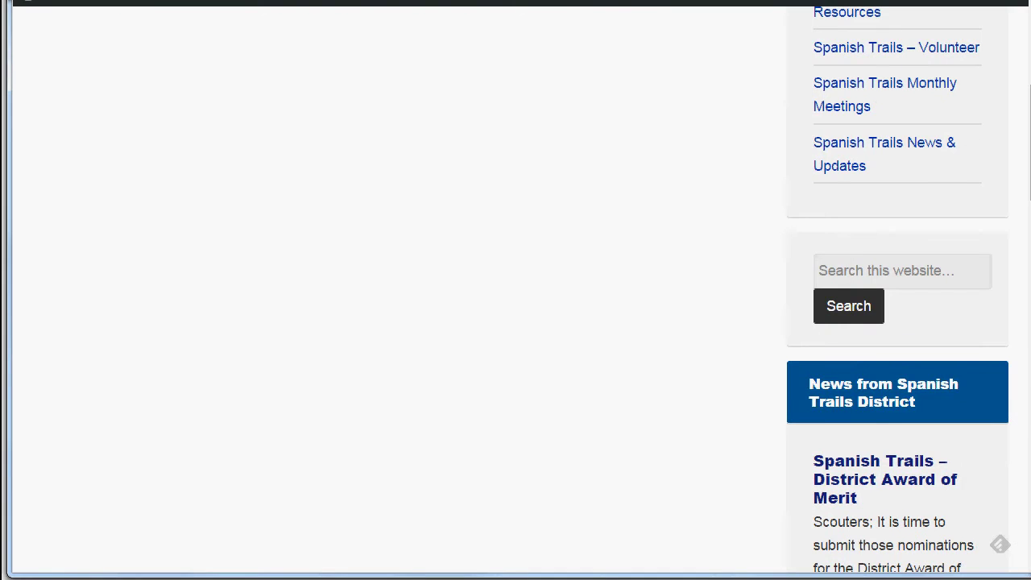
Paste the tabby shortcode into the empty page editor as plain text
key(alt+Tab)
right_click(196, 271)
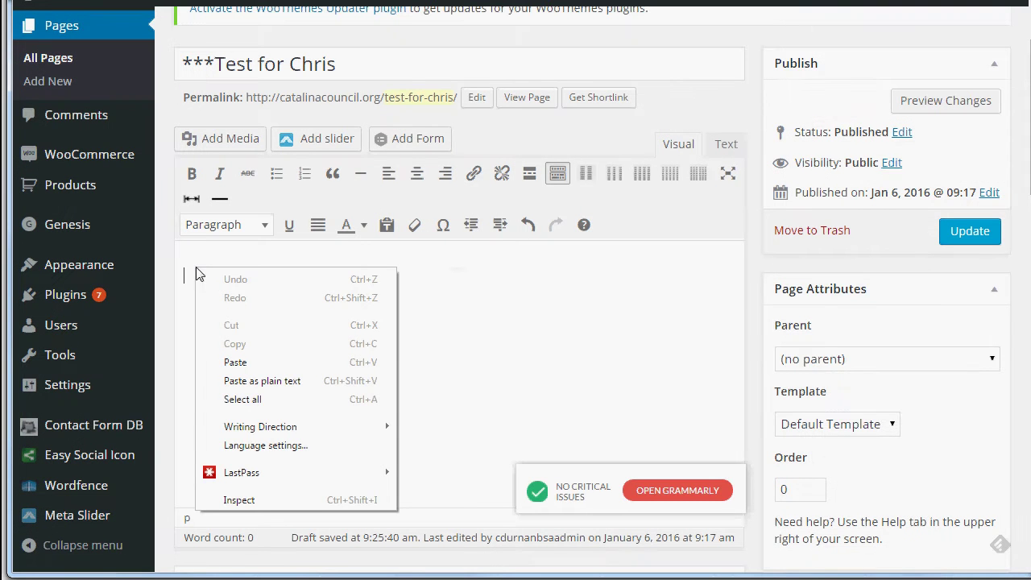
click(294, 389)
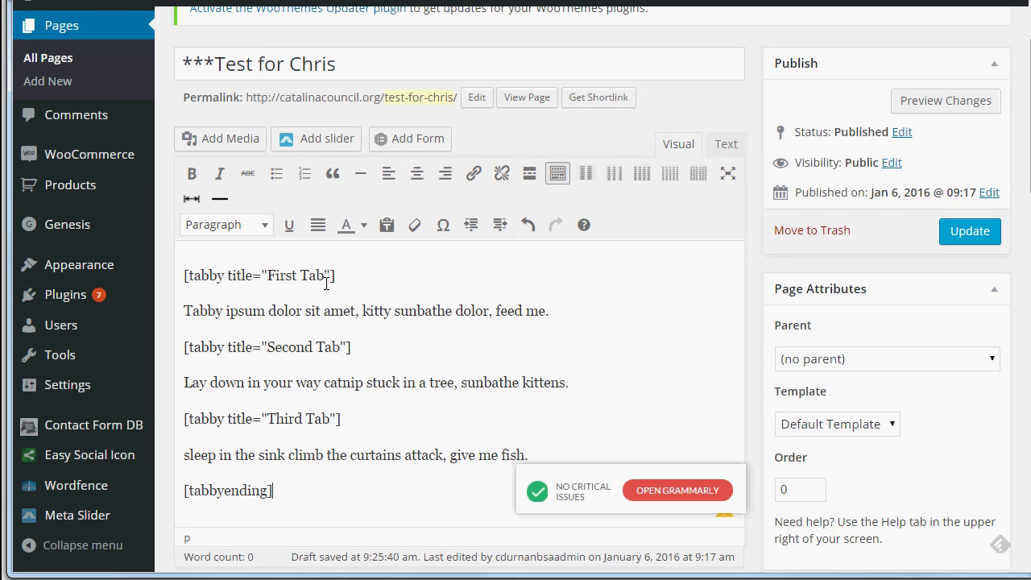
Rename the first tab to 'First Tab Title' with content 'Content of your first tab.'
drag(325, 274, 268, 275)
text(First Tab Title)
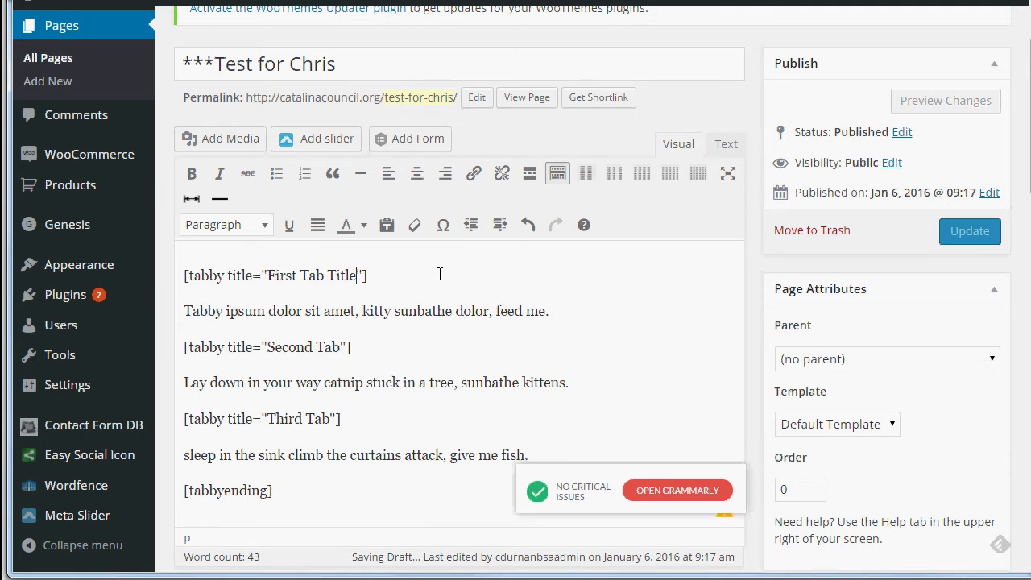
drag(583, 297, 176, 316)
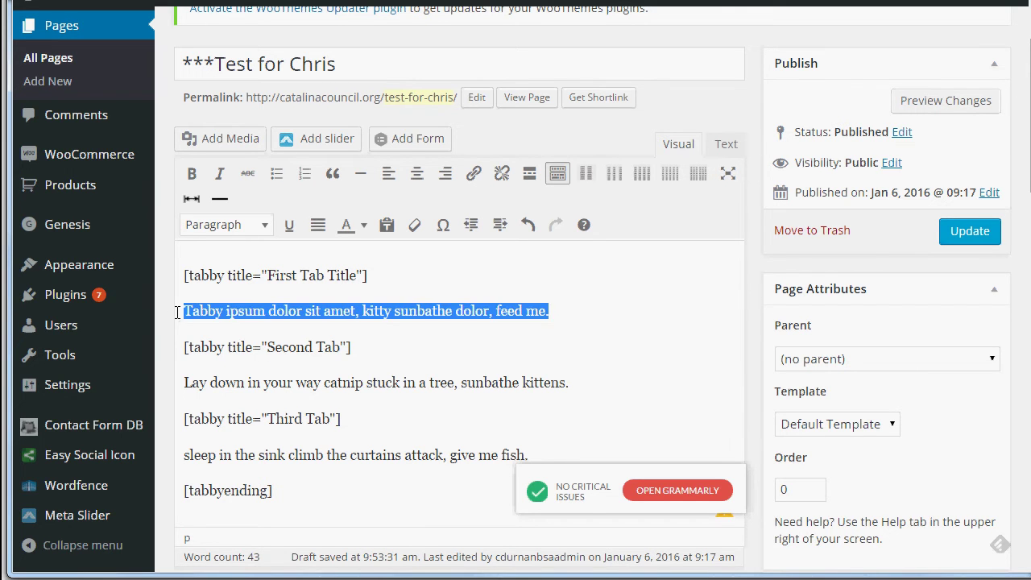
text(Content of your fir)
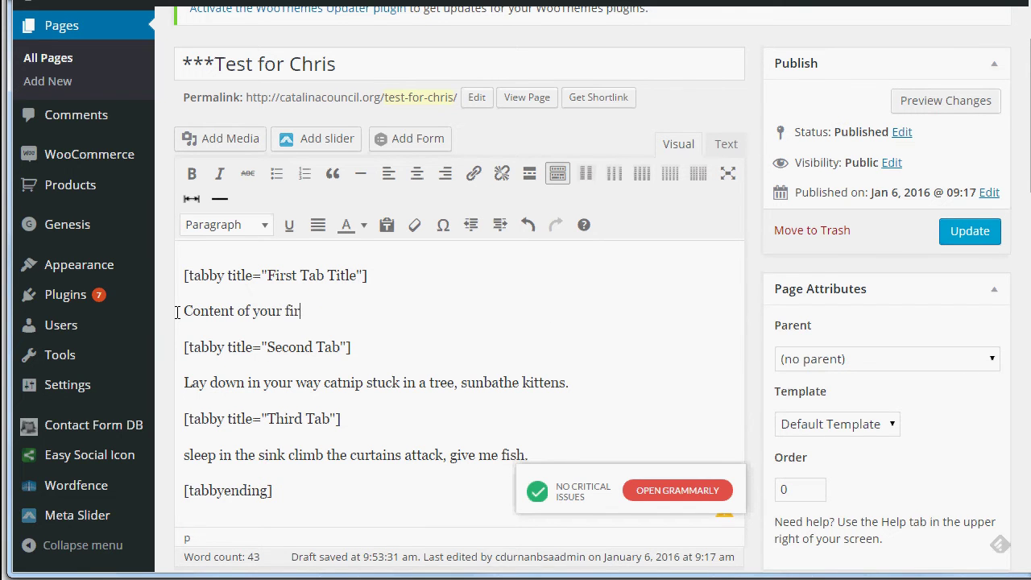
text(st tab.)
Insert horizontal lines after the first and second tabs' text
key(Return)
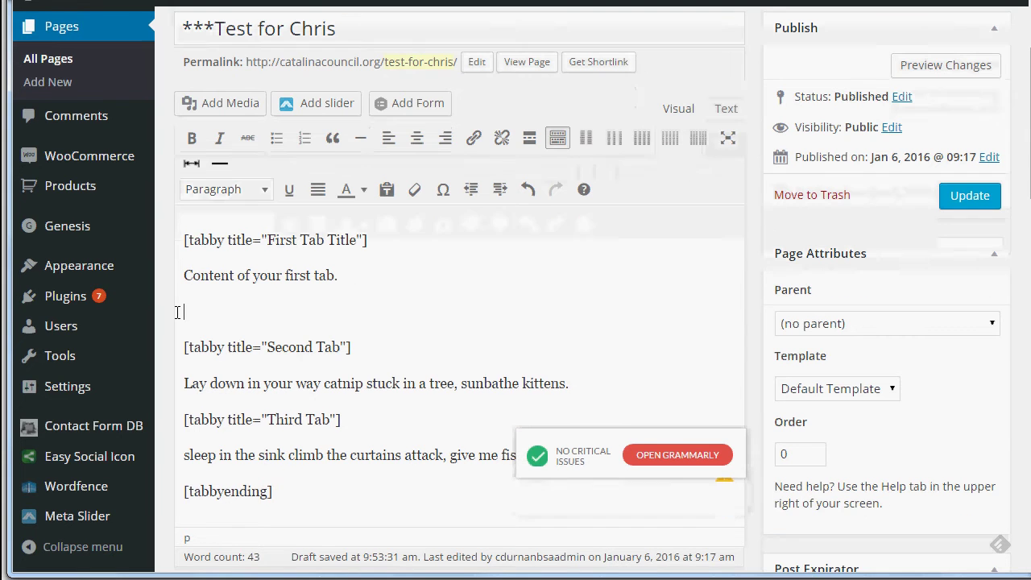
click(359, 138)
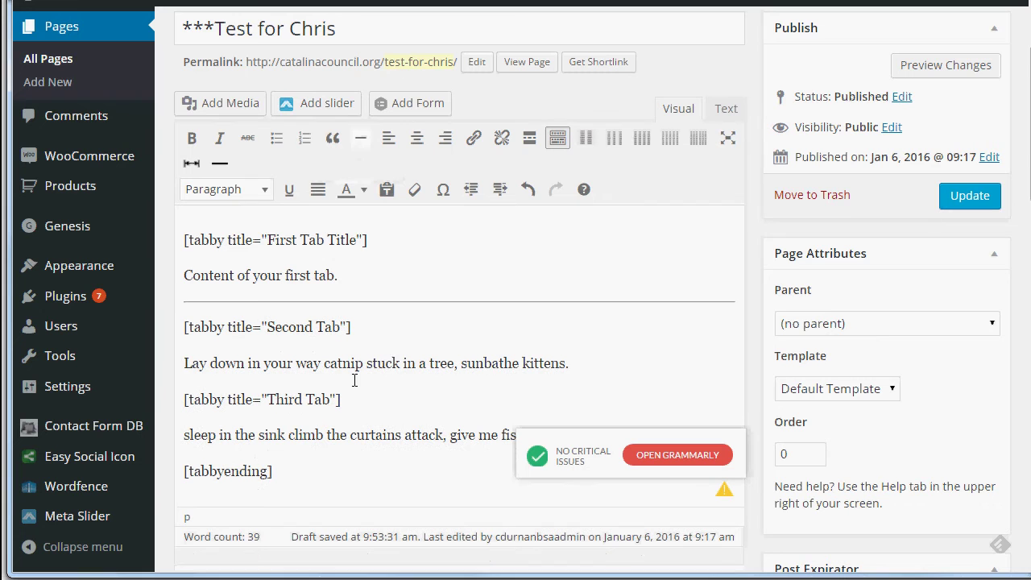
key(Return)
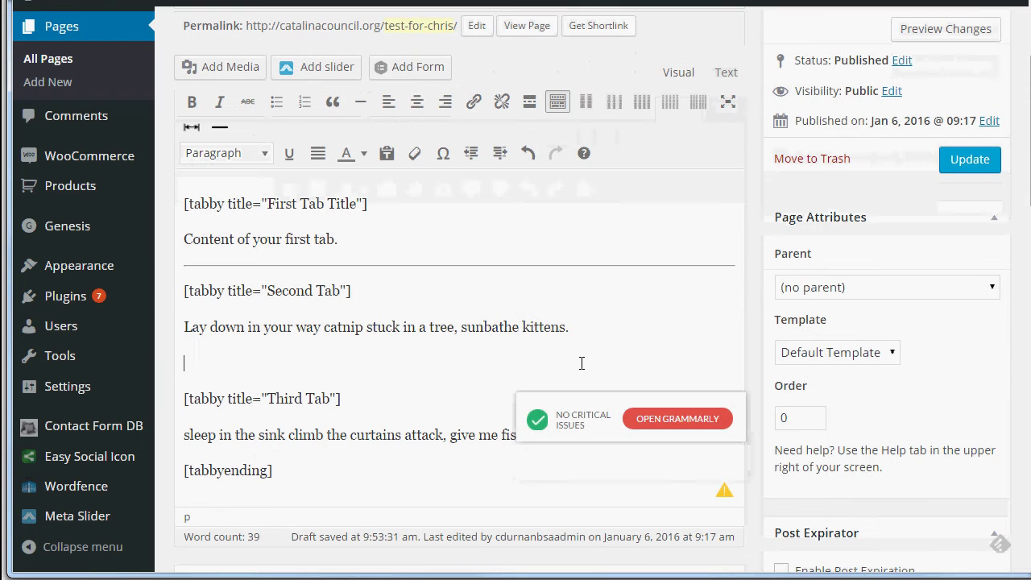
click(360, 103)
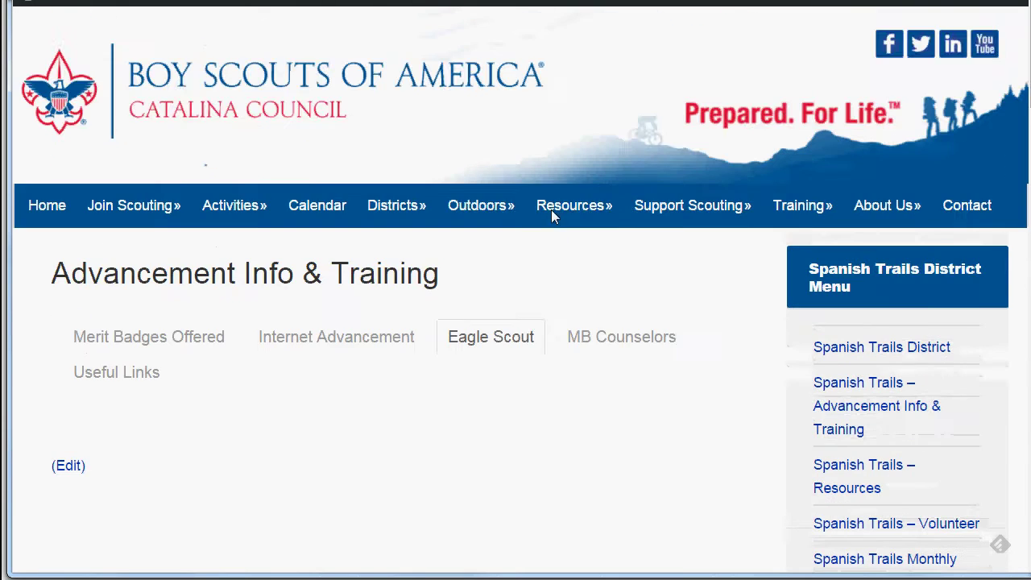
Check the Internet Advancement and Eagle Scout tabs on the live page for horizontal-line separators
scroll(507, 320, down, 2)
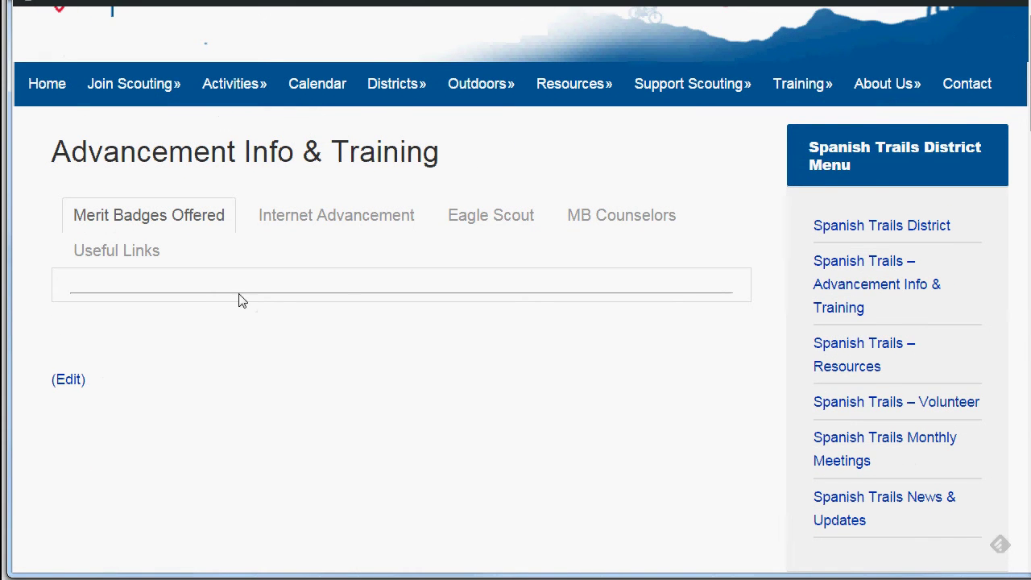
click(319, 223)
scroll(368, 384, down, 2)
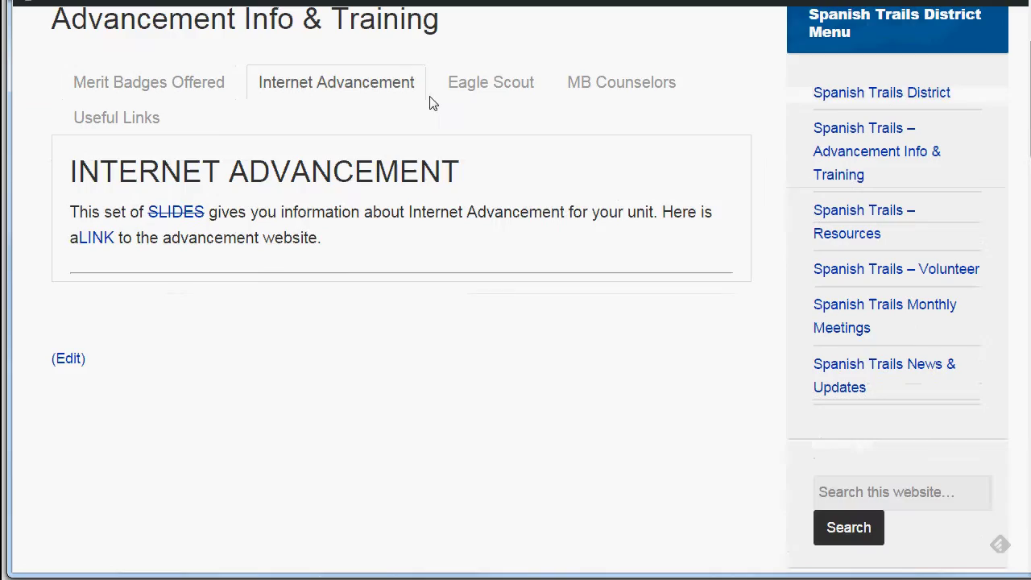
click(473, 95)
scroll(454, 361, down, 12)
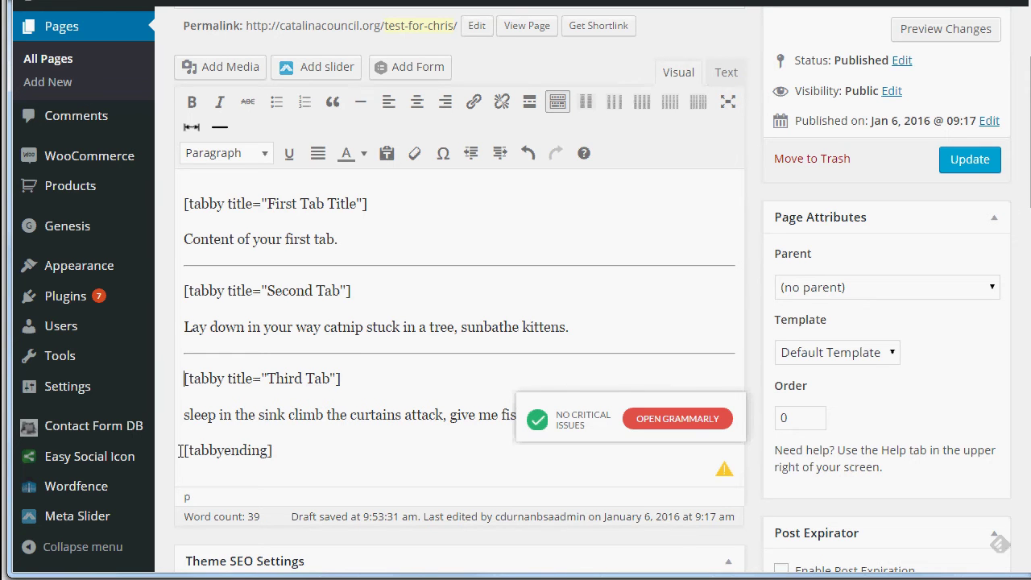
Add an 'End information' line below the tabby ending shortcode
click(405, 435)
key(Return)
key(Return)
text(E)
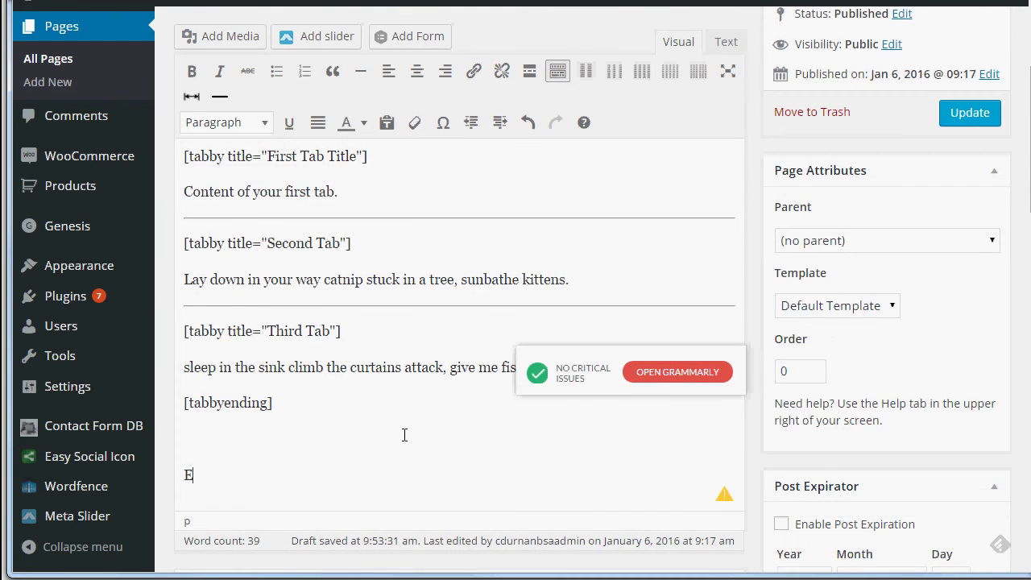
text(nd information)
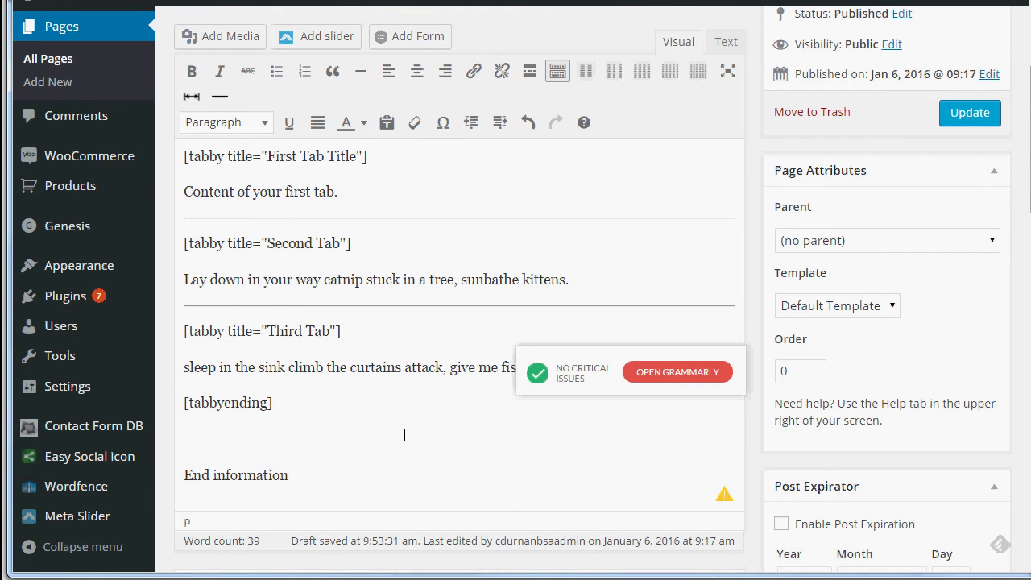
Add a 'Leadin to the tabs. -' line above the first tabby shortcode, update the page, and view it
scroll(396, 422, up, 5)
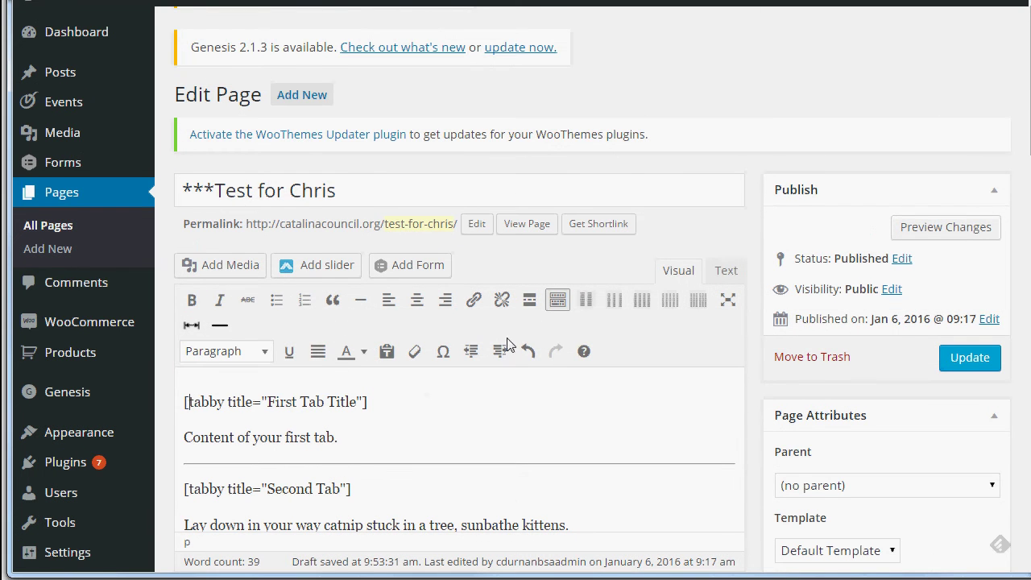
key(Return)
key(BackSpace)
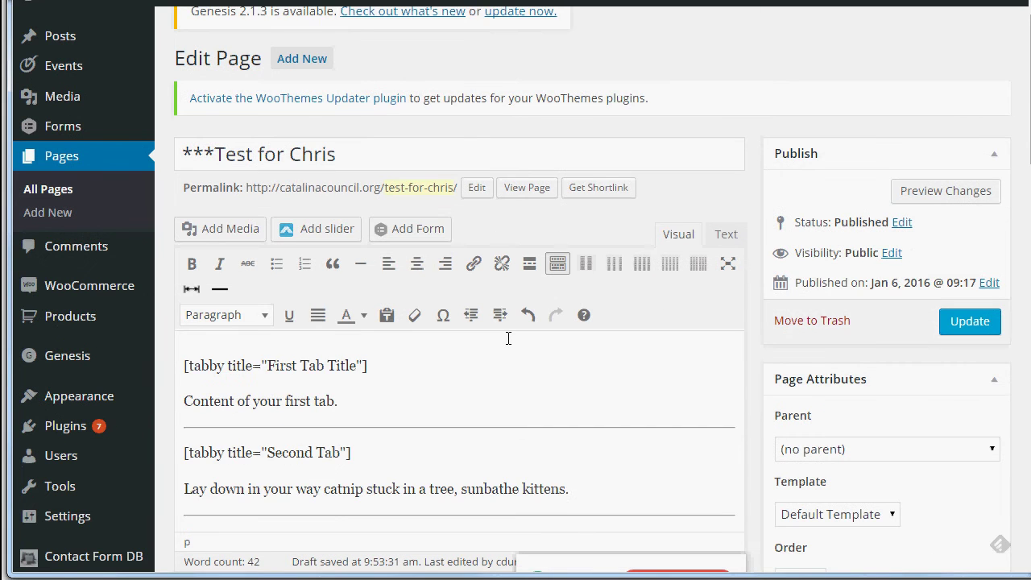
key(Return)
text(Le)
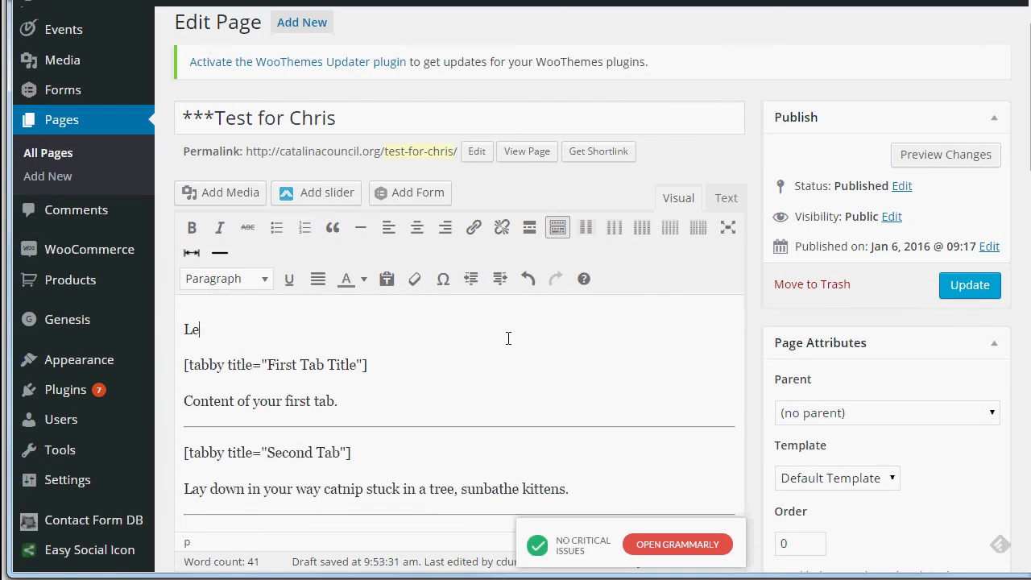
text(adin to the tabs. )
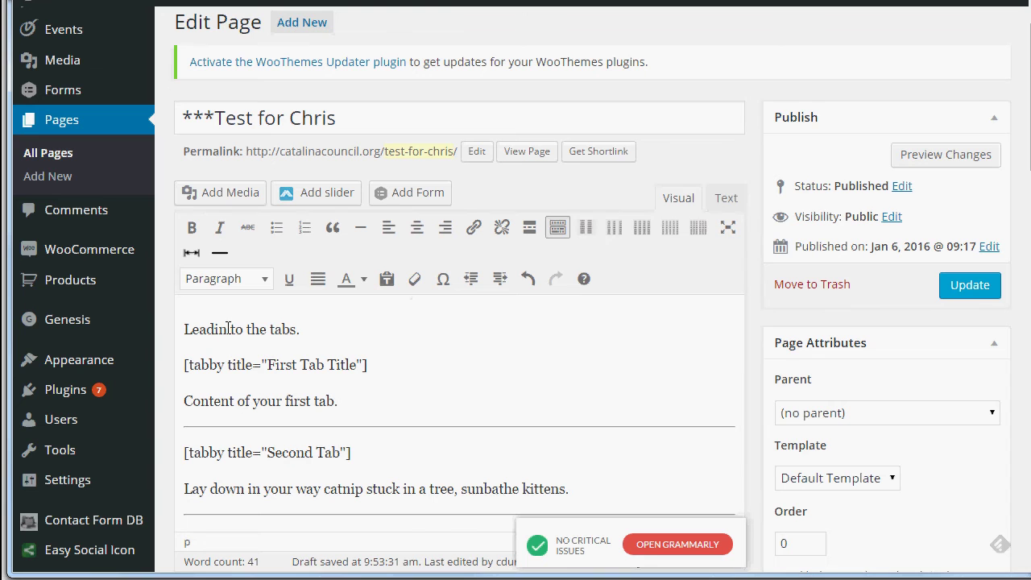
text(-)
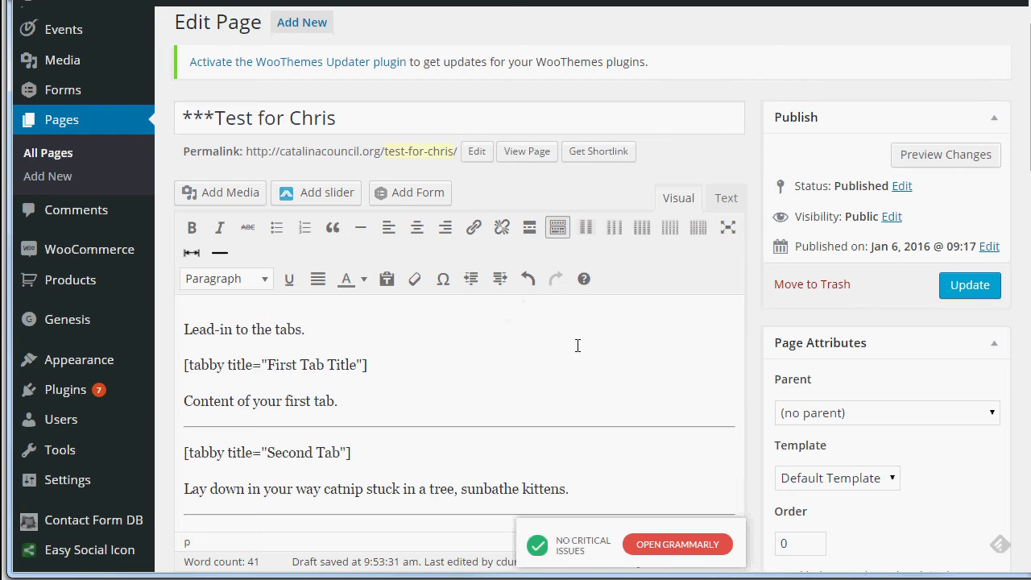
click(967, 285)
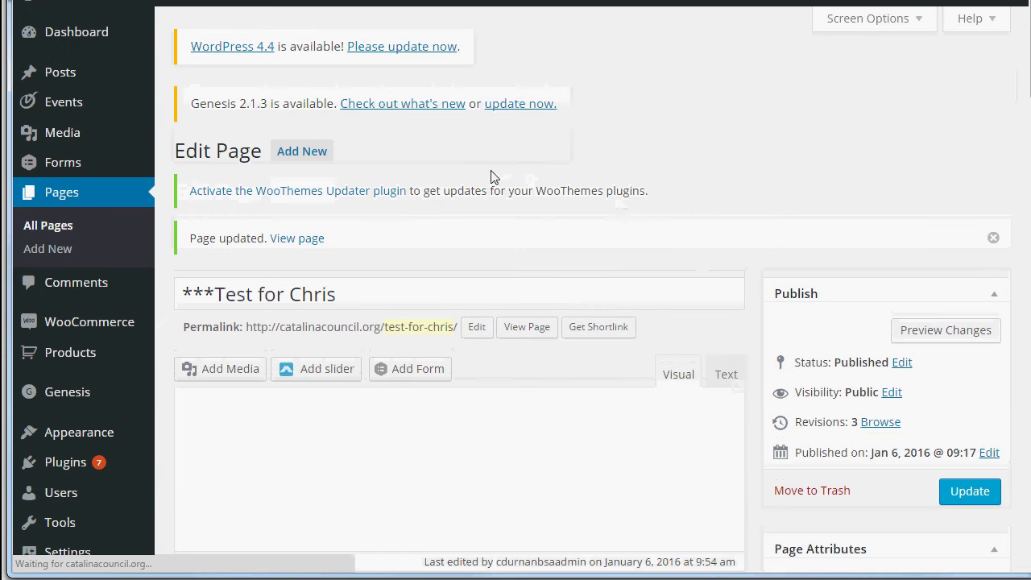
click(306, 240)
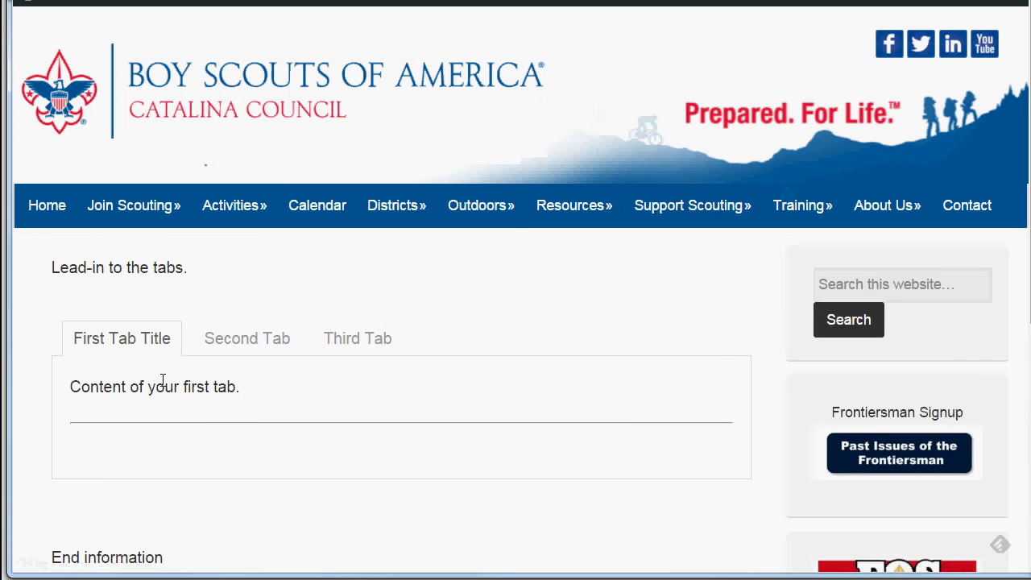
Switch between First Tab Title, Second Tab and Third Tab on the live page, scrolling to check the End information line
click(230, 345)
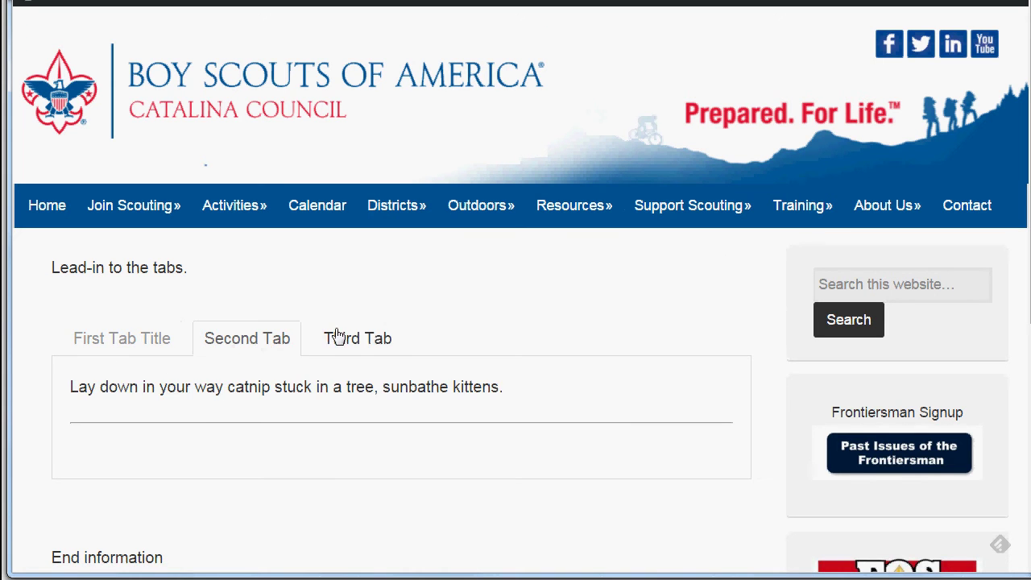
click(375, 338)
click(126, 336)
scroll(295, 446, down, 1)
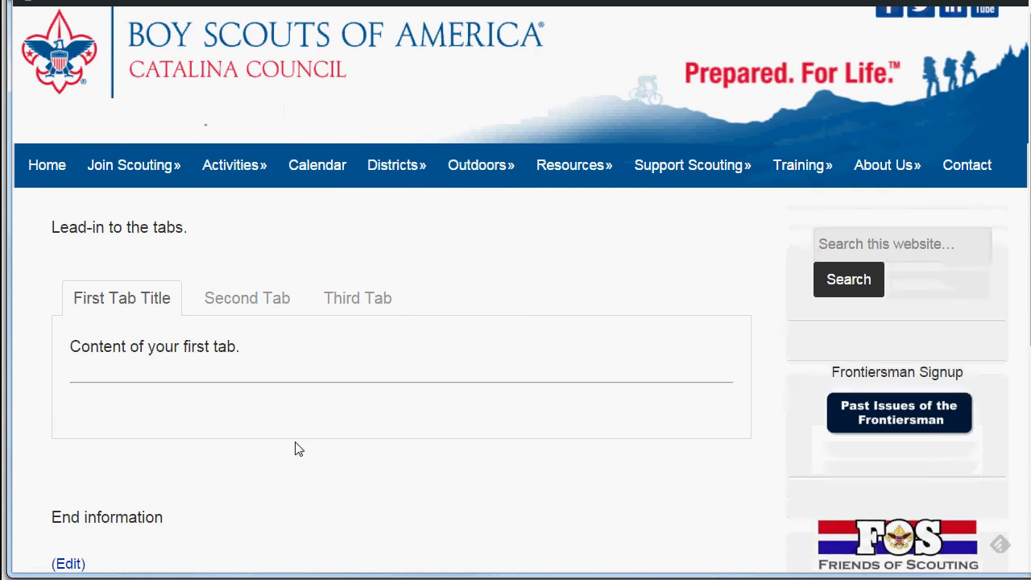
scroll(243, 399, down, 3)
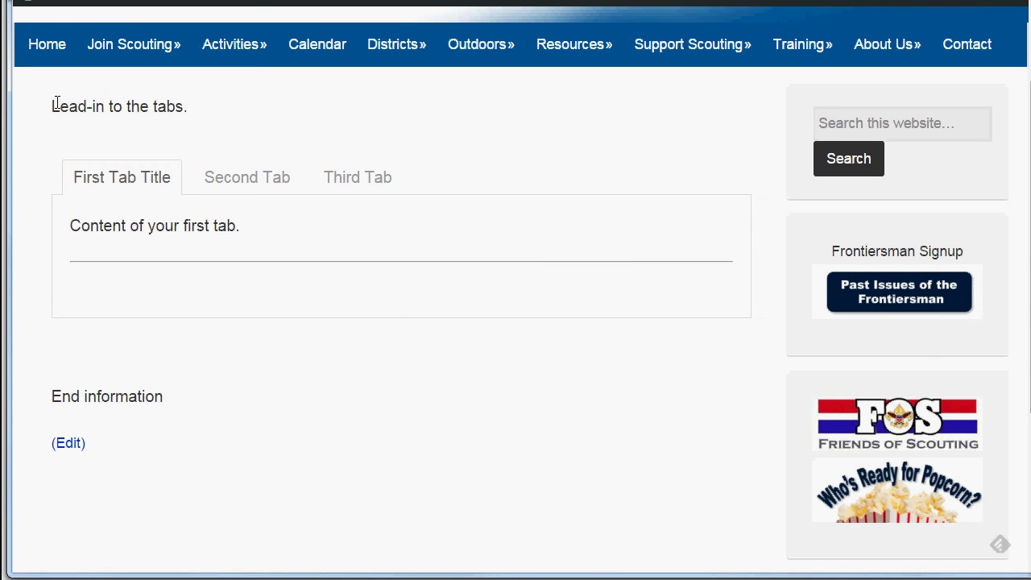
scroll(389, 436, up, 1)
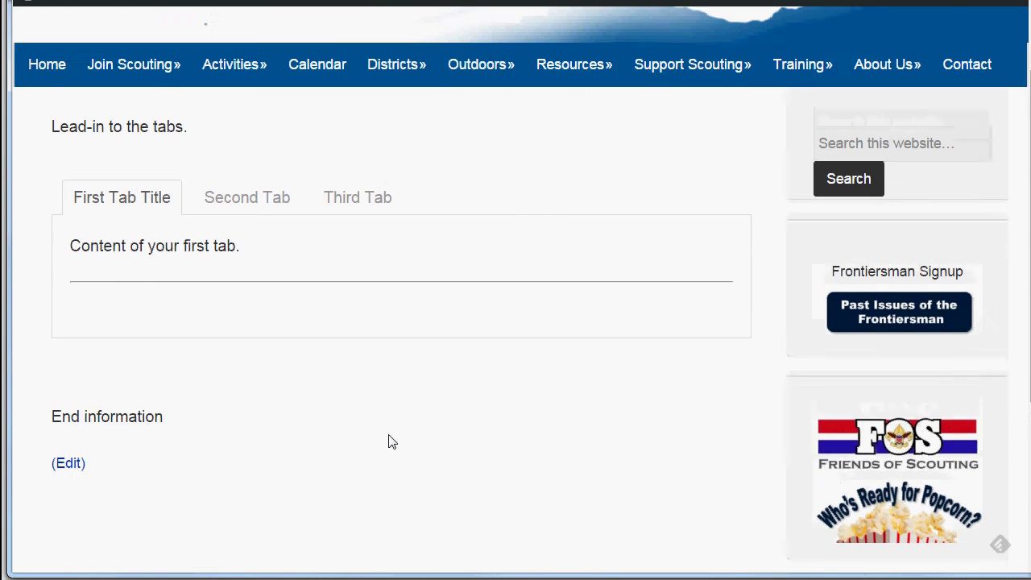
scroll(389, 441, up, 3)
click(358, 264)
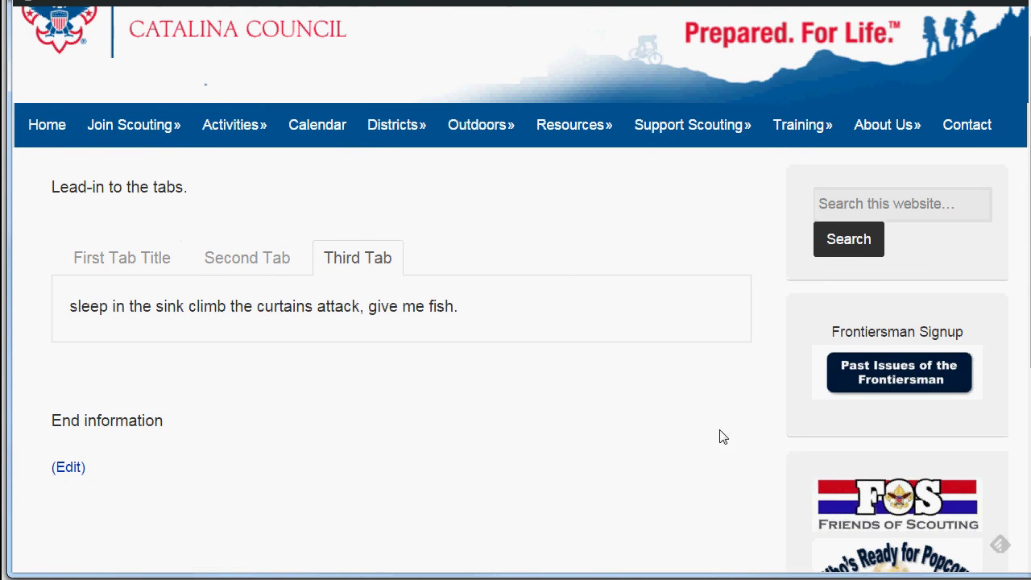
click(239, 259)
click(125, 266)
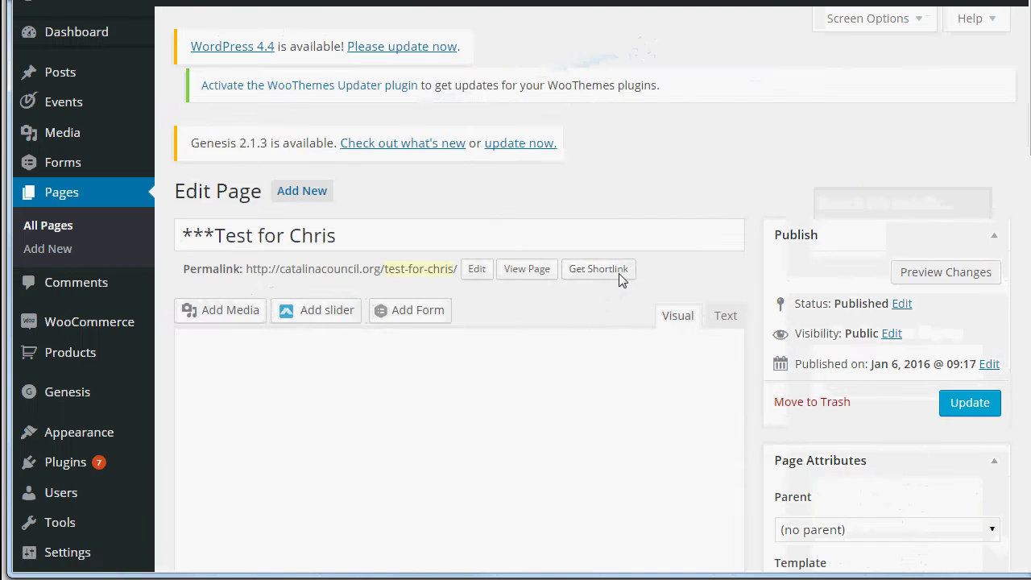
scroll(586, 331, down, 2)
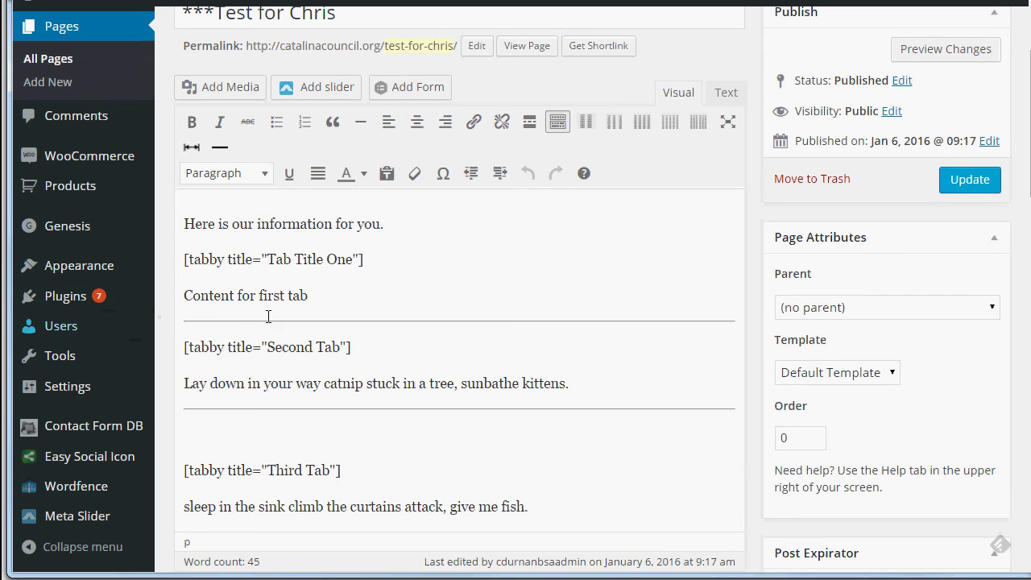
drag(309, 295, 184, 298)
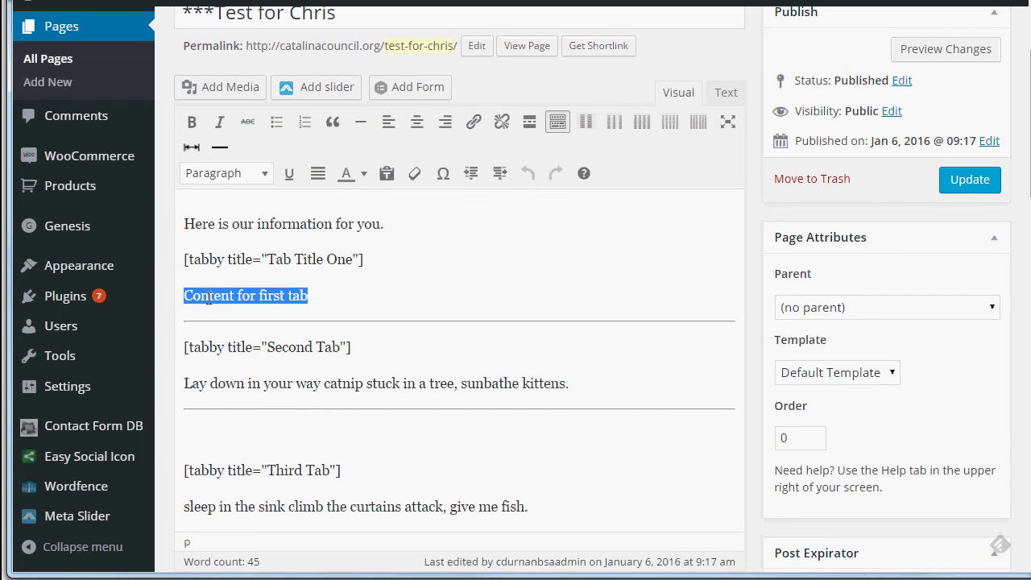
right_click(211, 297)
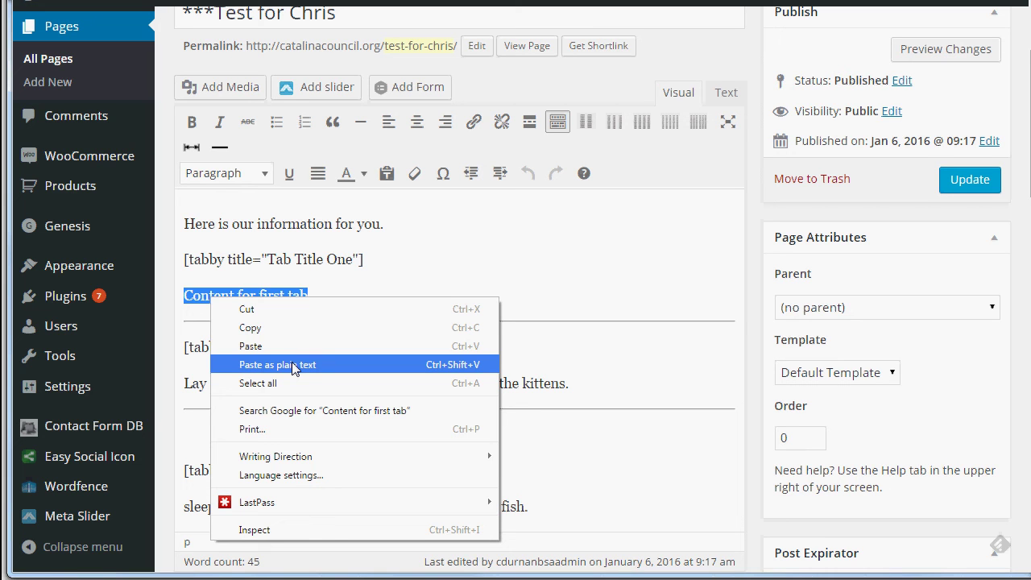
click(448, 232)
drag(333, 295, 178, 295)
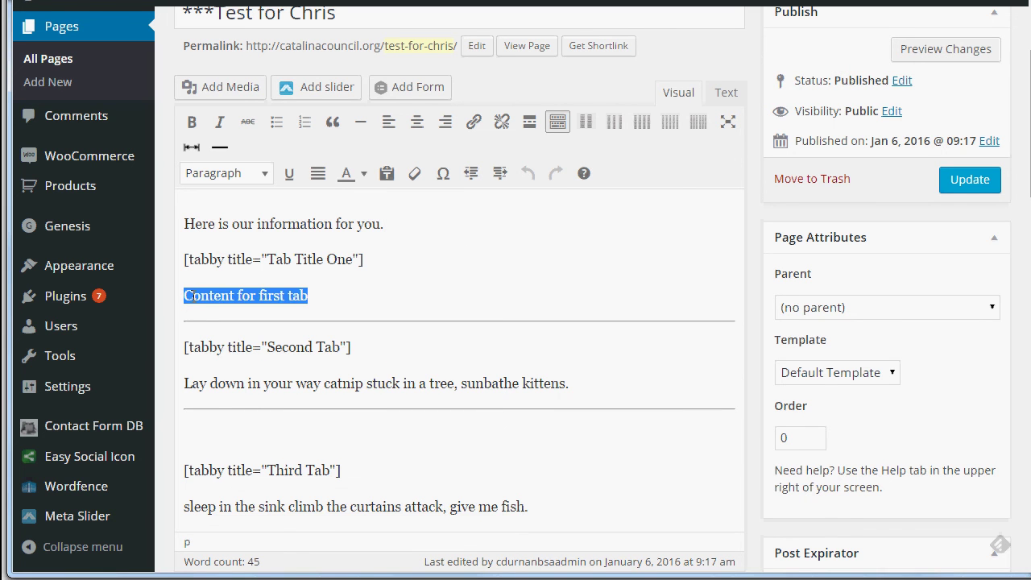
right_click(207, 297)
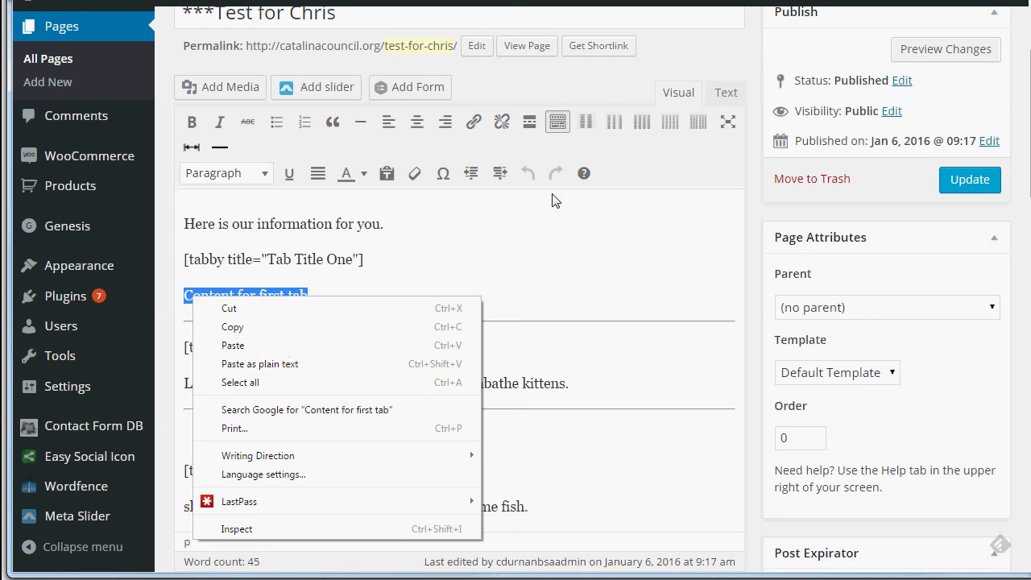
click(553, 231)
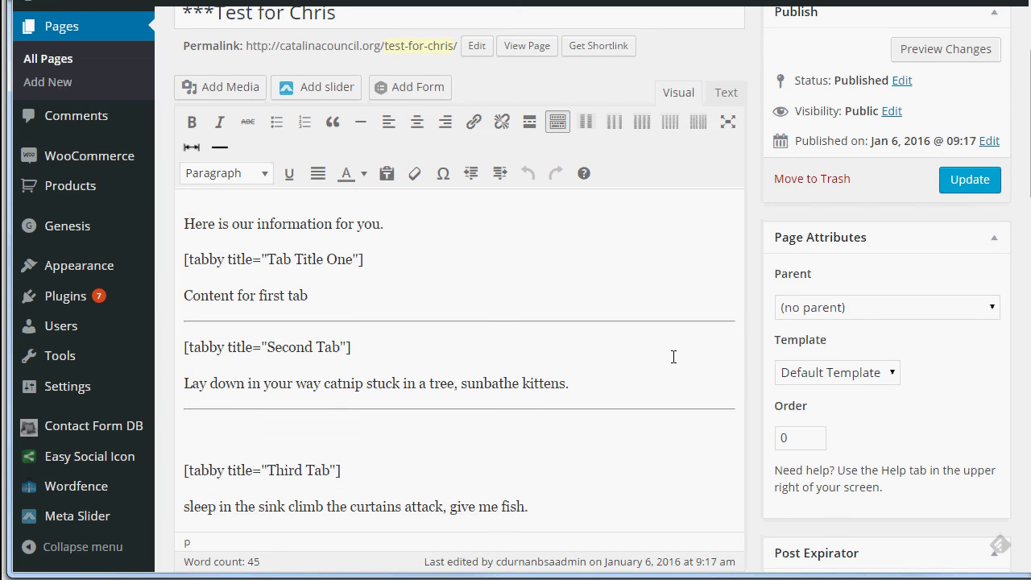
scroll(675, 357, down, 5)
scroll(589, 363, up, 5)
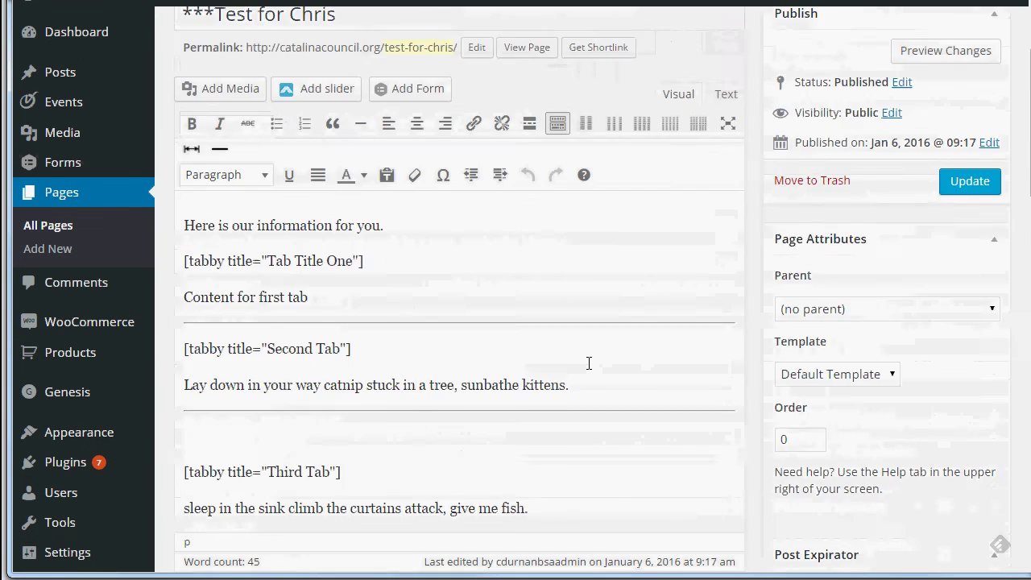